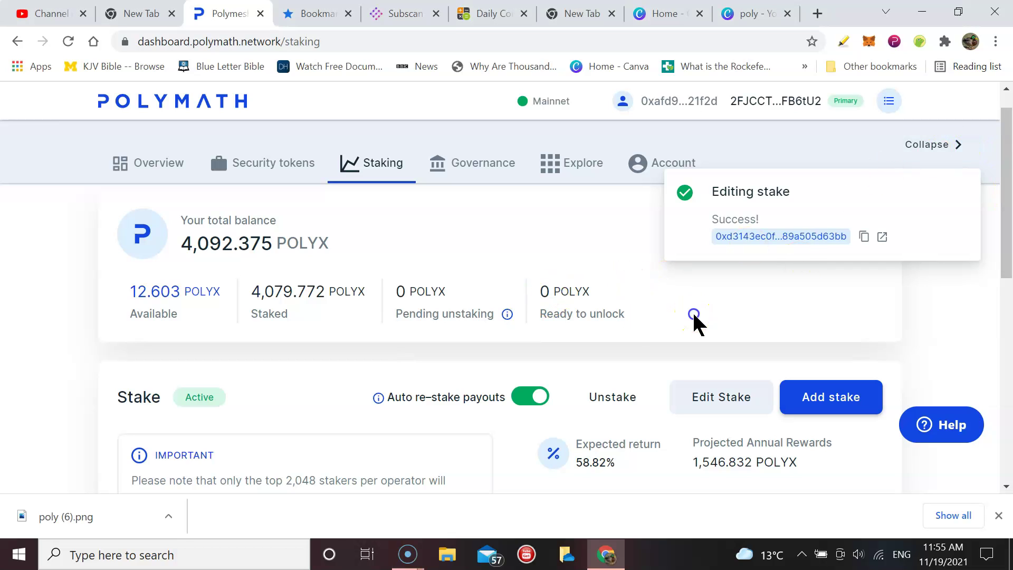
- Check the stake edit success showing 4,079.772 POLYX staked, then switch to the Polymesh Subscan explorer
scroll(692, 311, "down", 1)
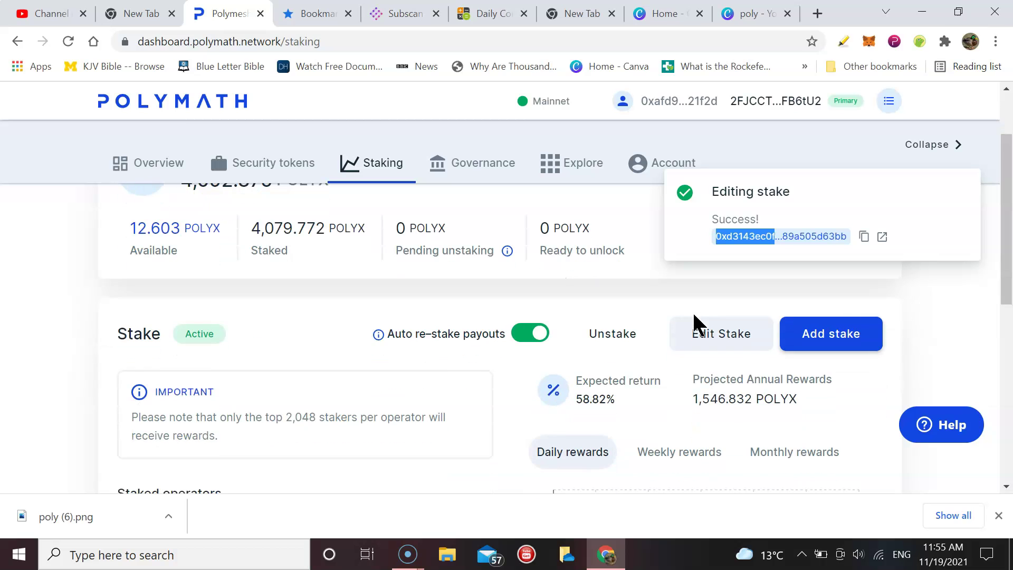
scroll(692, 311, "up", 1)
scroll(692, 312, "down", 2)
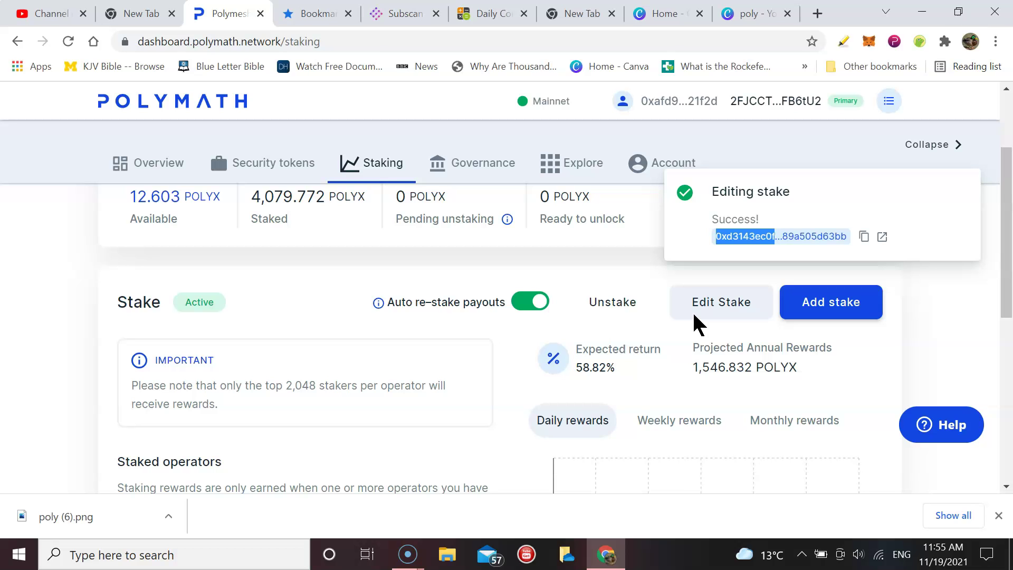
left_click(400, 11)
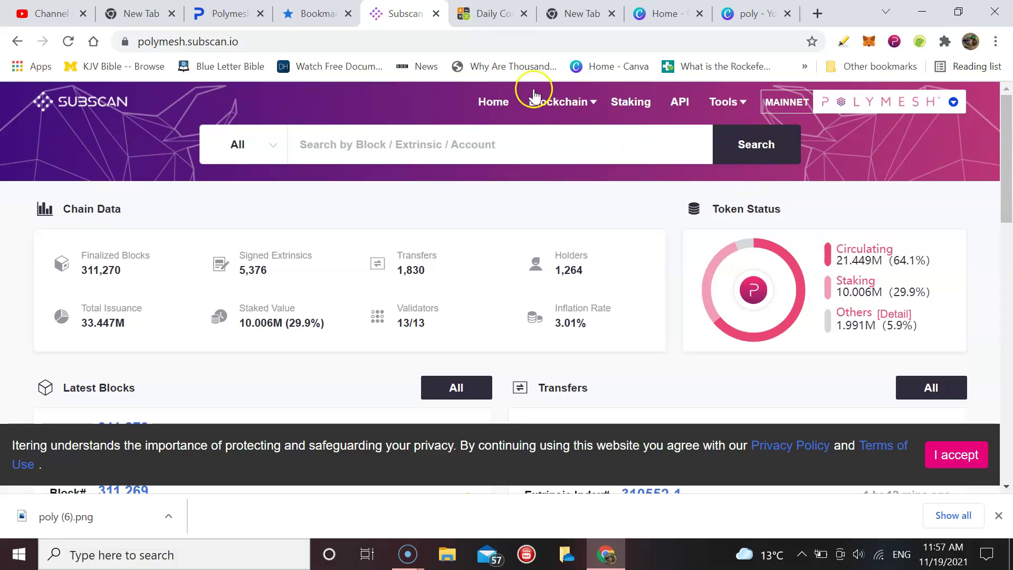
left_click(499, 20)
scroll(310, 409, "up", 5)
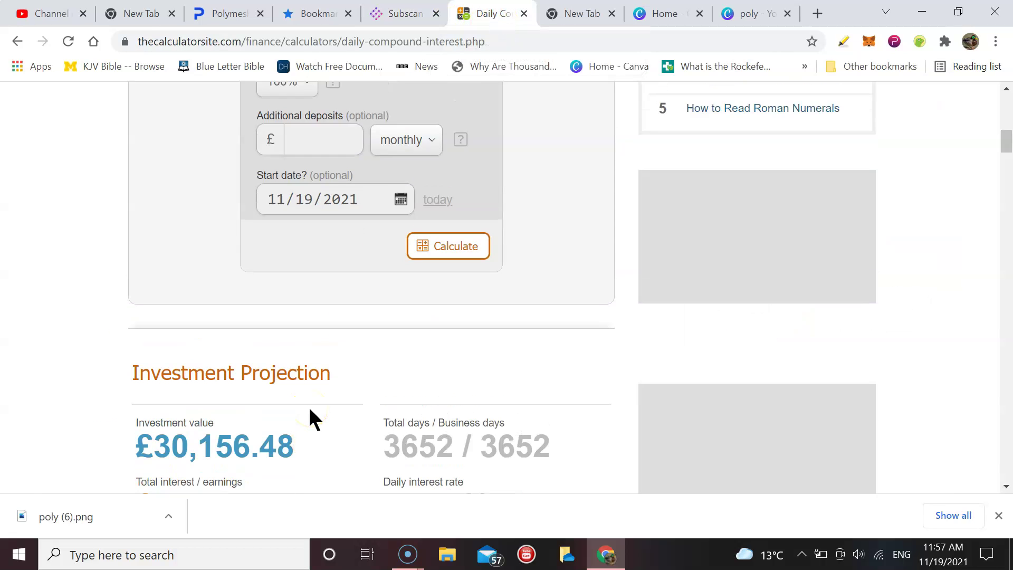
scroll(309, 410, "up", 5)
scroll(311, 419, "down", 1)
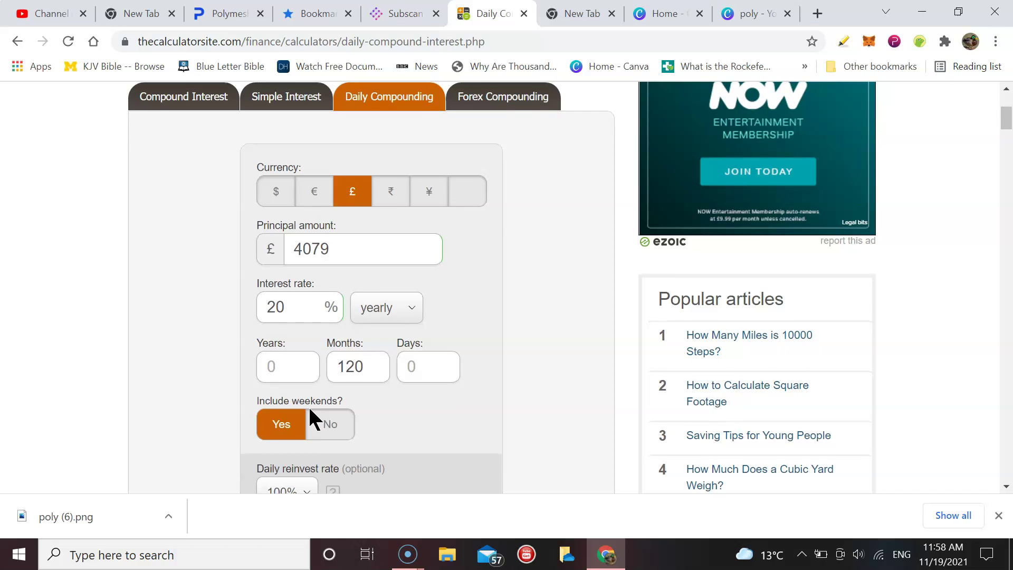
scroll(308, 405, "down", 1)
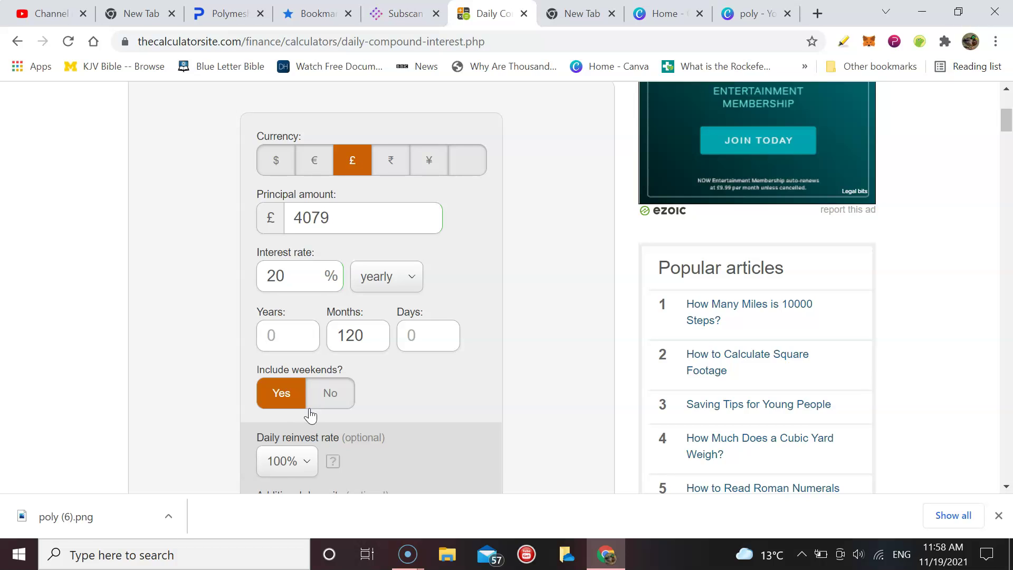
scroll(310, 416, "down", 1)
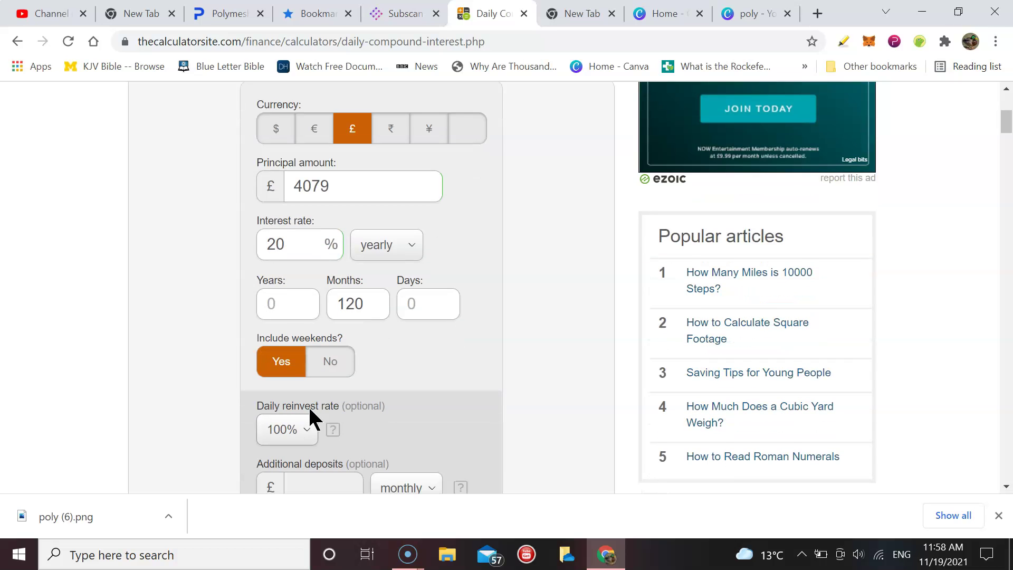
scroll(310, 409, "down", 9)
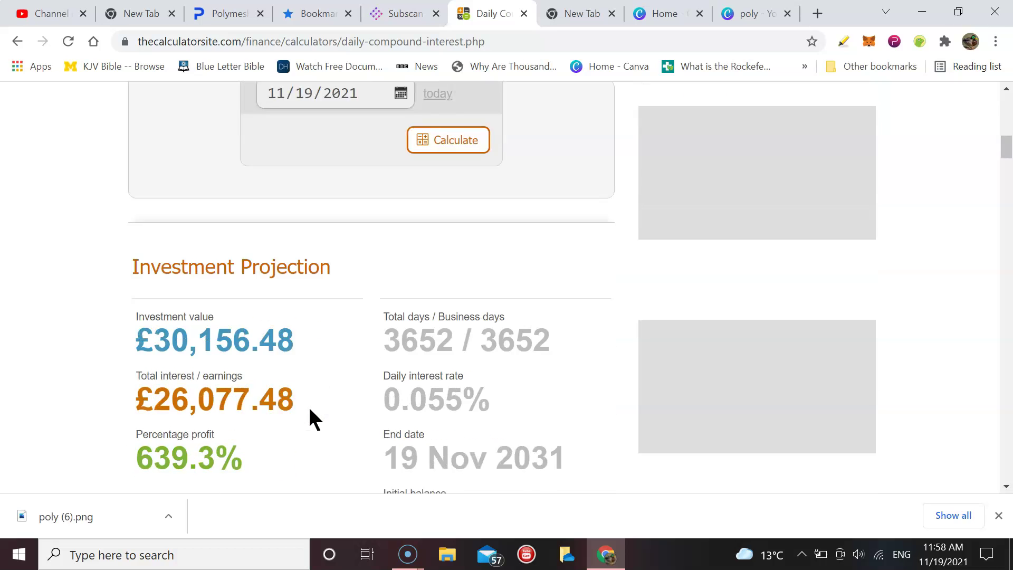
scroll(309, 410, "down", 3)
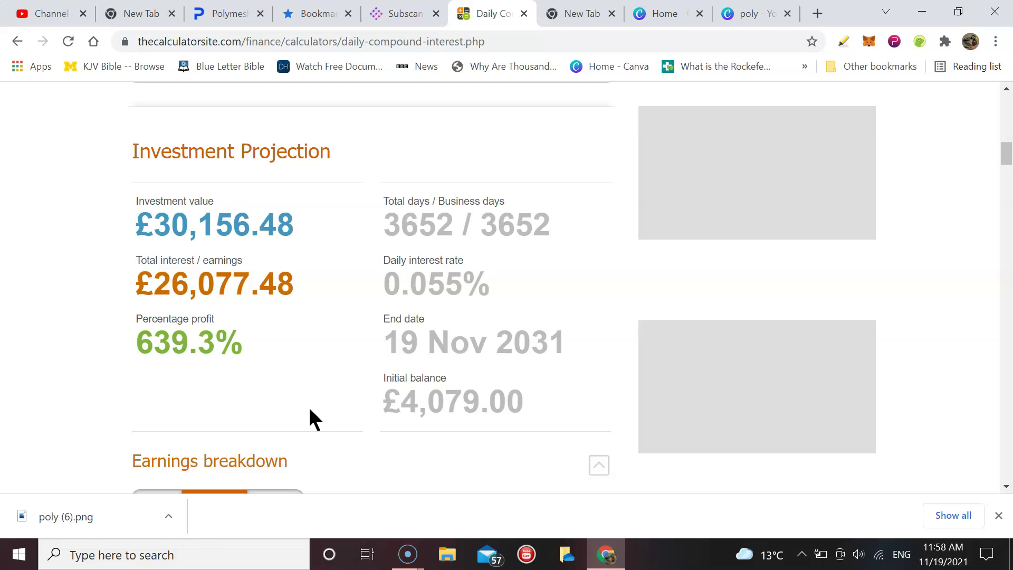
scroll(311, 419, "down", 18)
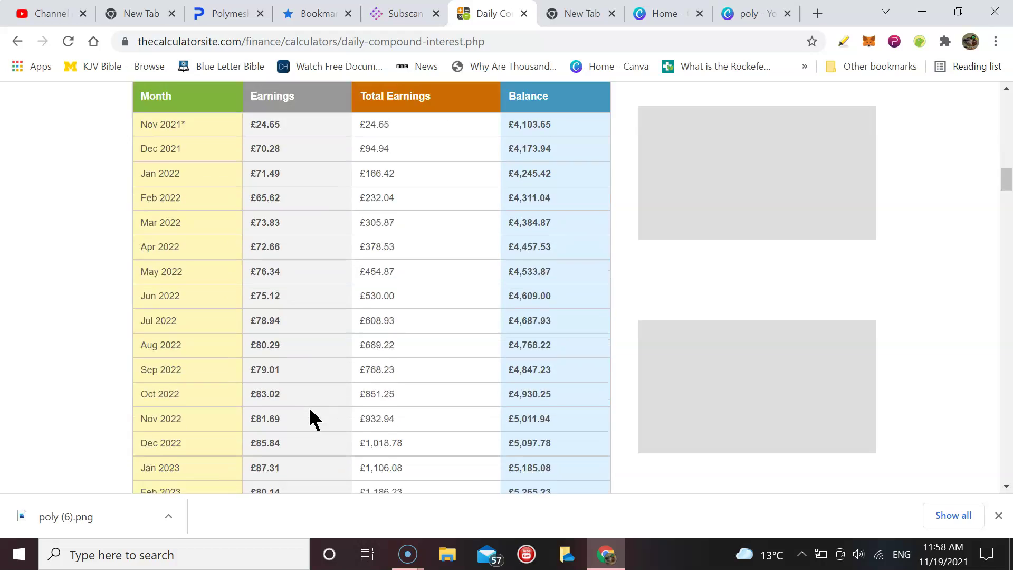
scroll(310, 411, "down", 20)
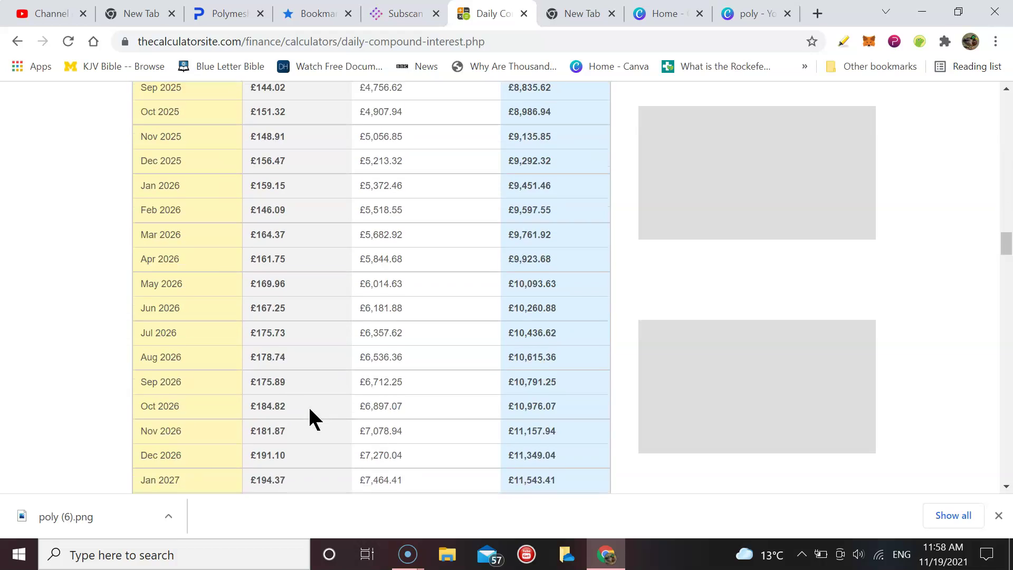
scroll(311, 419, "down", 17)
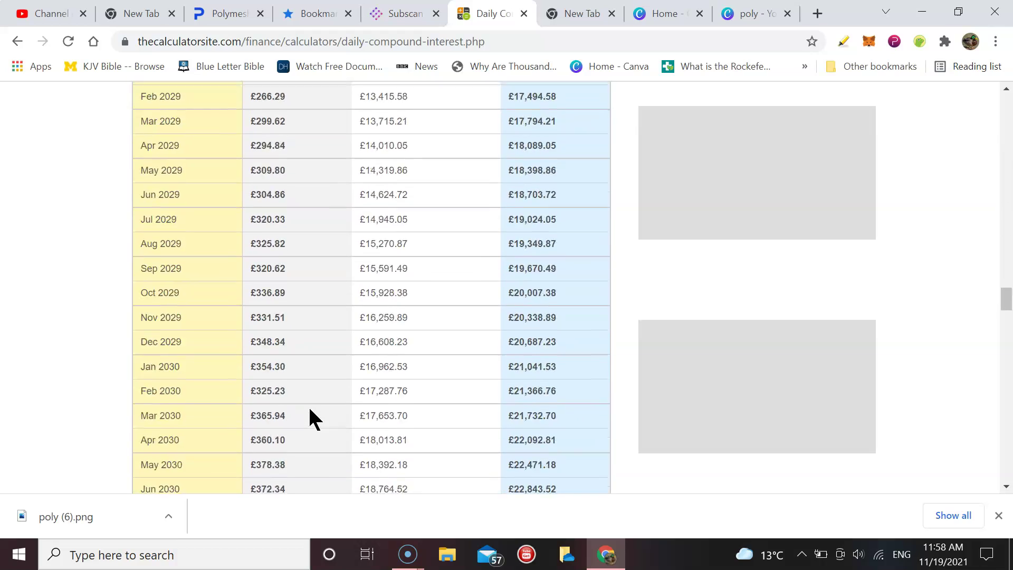
scroll(311, 419, "down", 5)
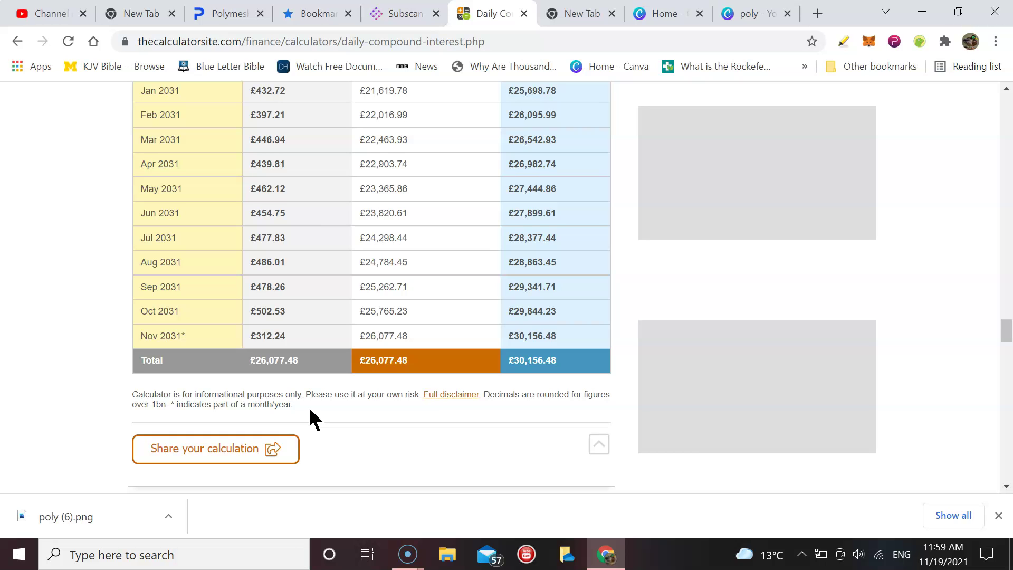
- Change the interest rate from 20% to 10%
scroll(310, 410, "up", 4)
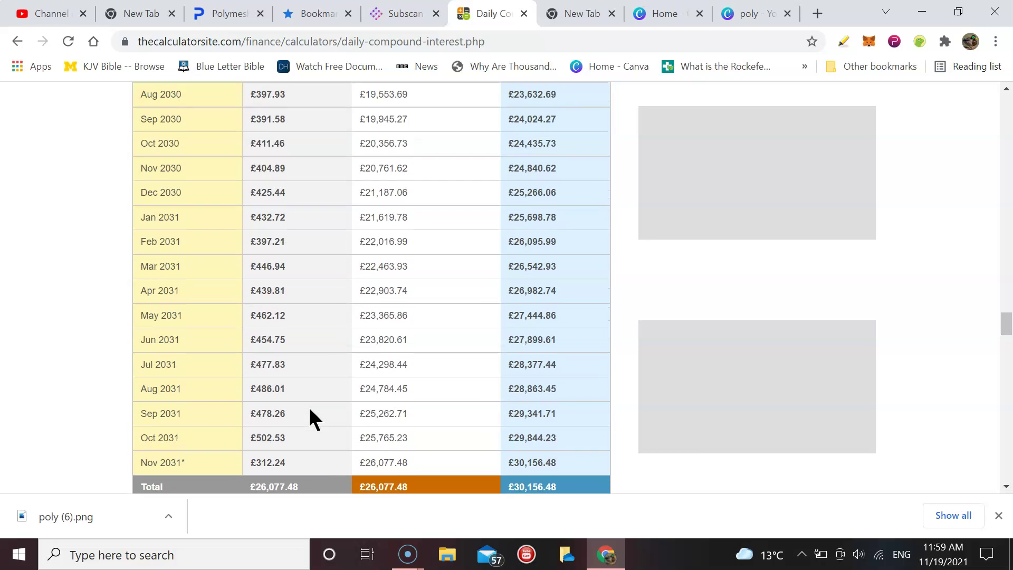
scroll(311, 412, "up", 18)
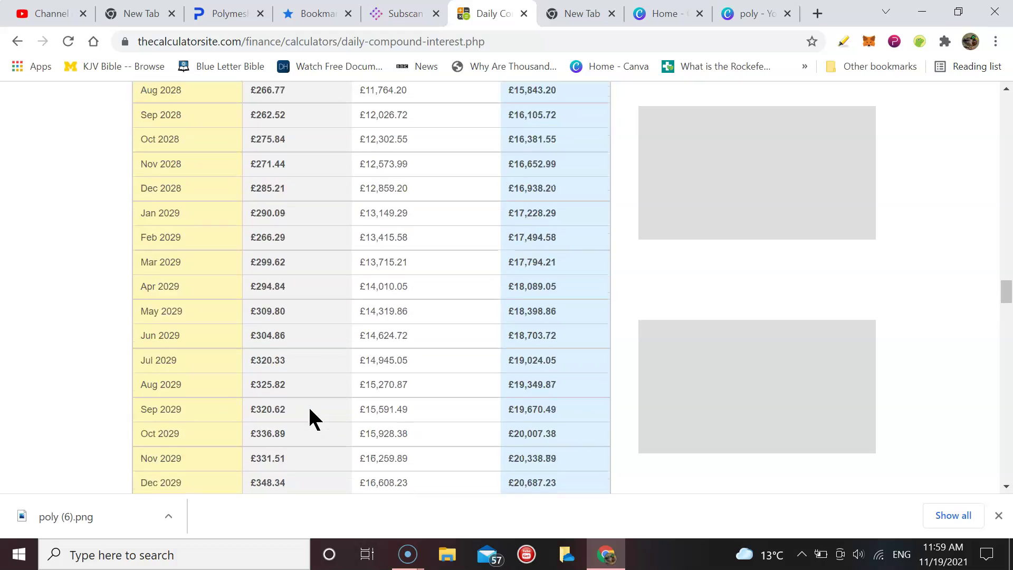
scroll(310, 410, "up", 20)
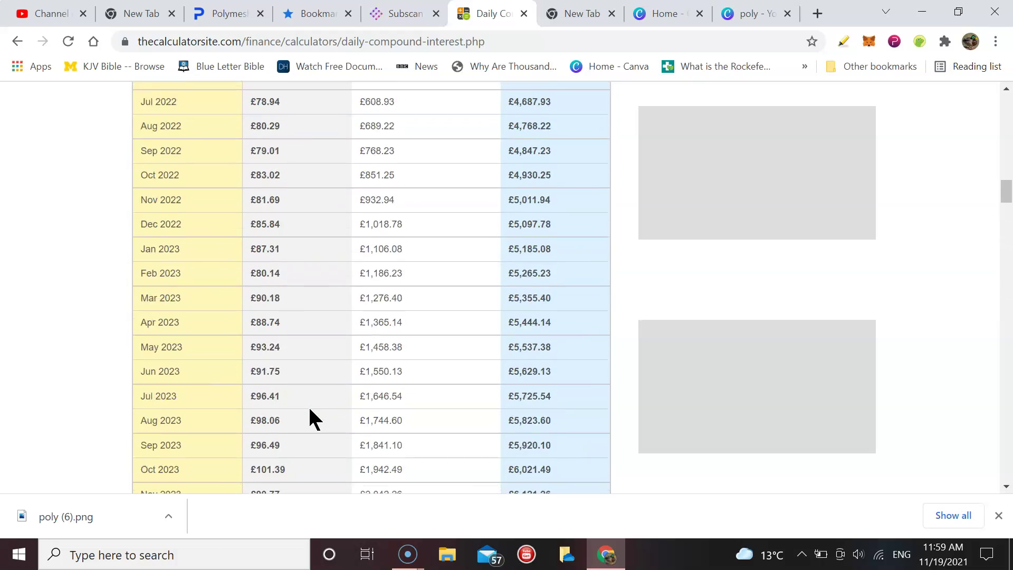
scroll(309, 414, "up", 10)
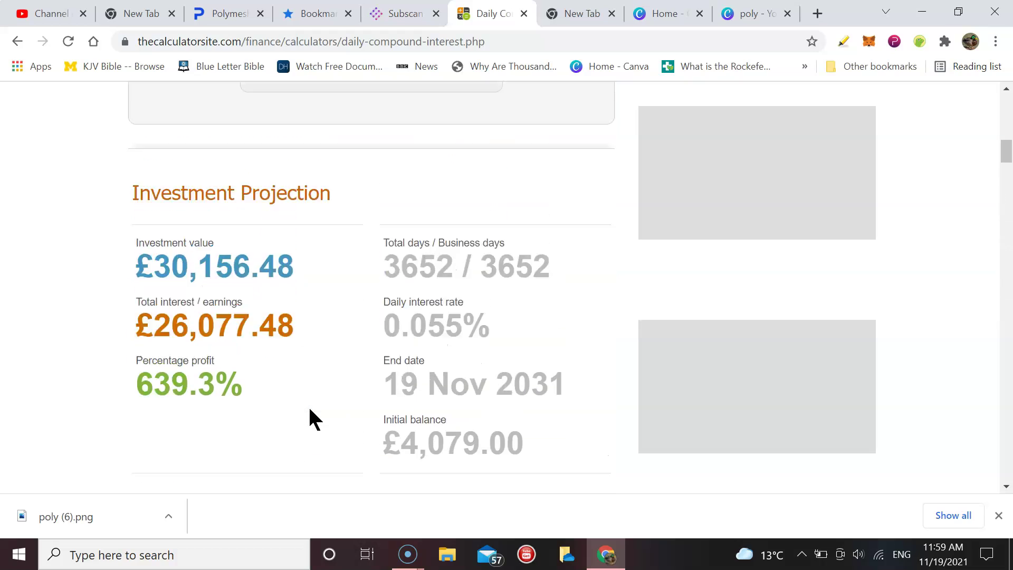
scroll(309, 408, "up", 4)
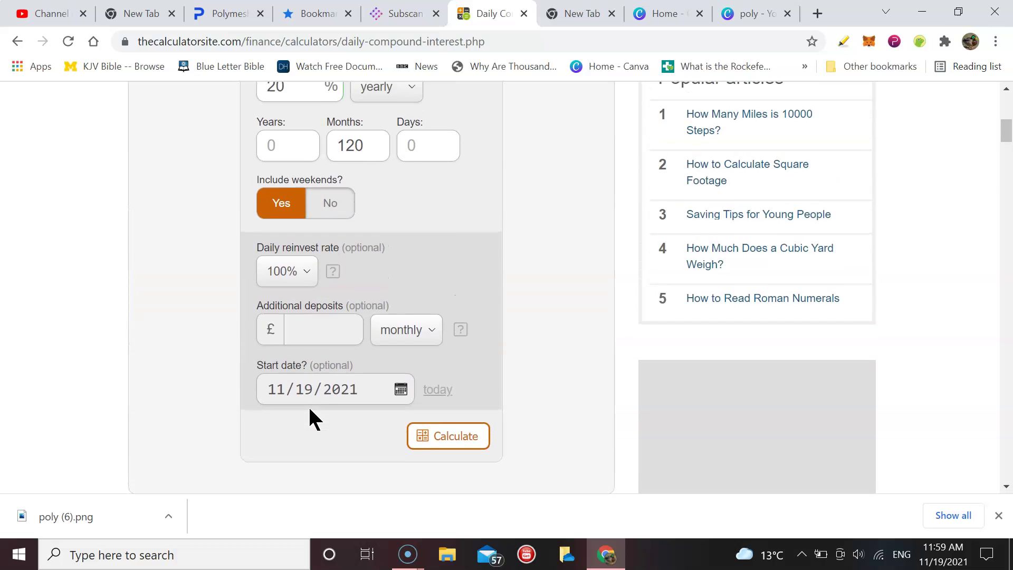
scroll(310, 408, "up", 3)
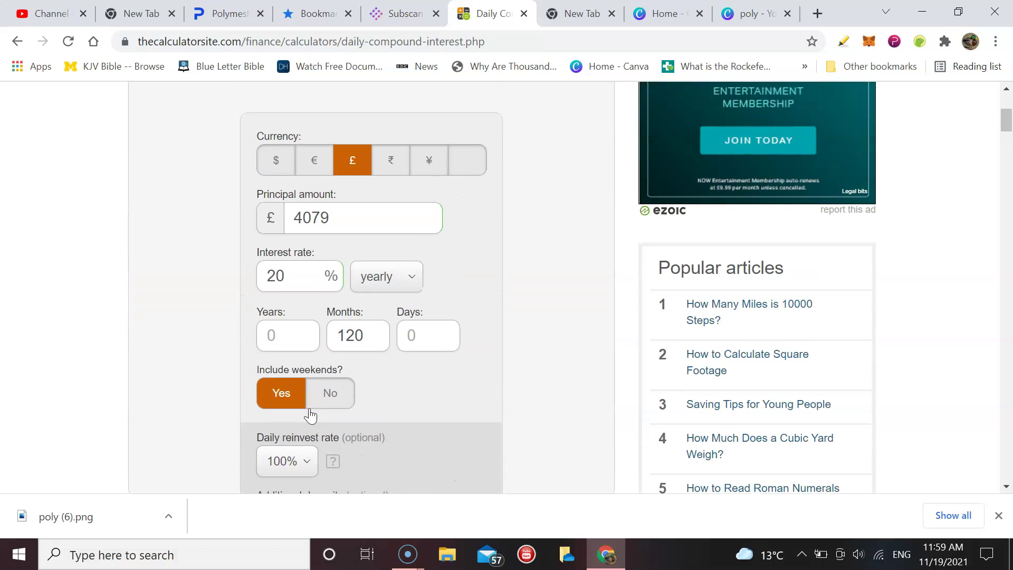
scroll(312, 416, "down", 1)
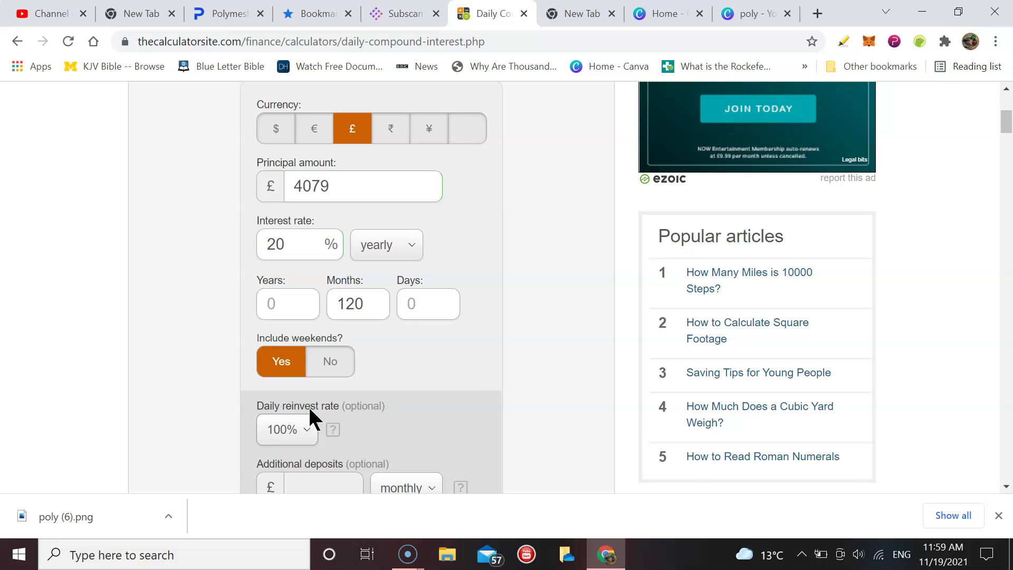
scroll(310, 417, "down", 1)
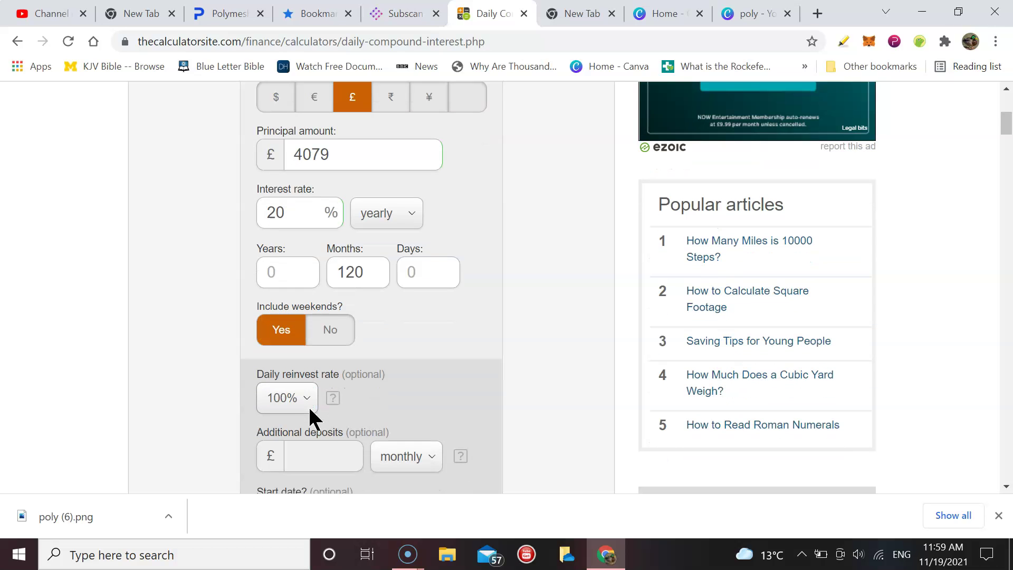
scroll(311, 416, "up", 1)
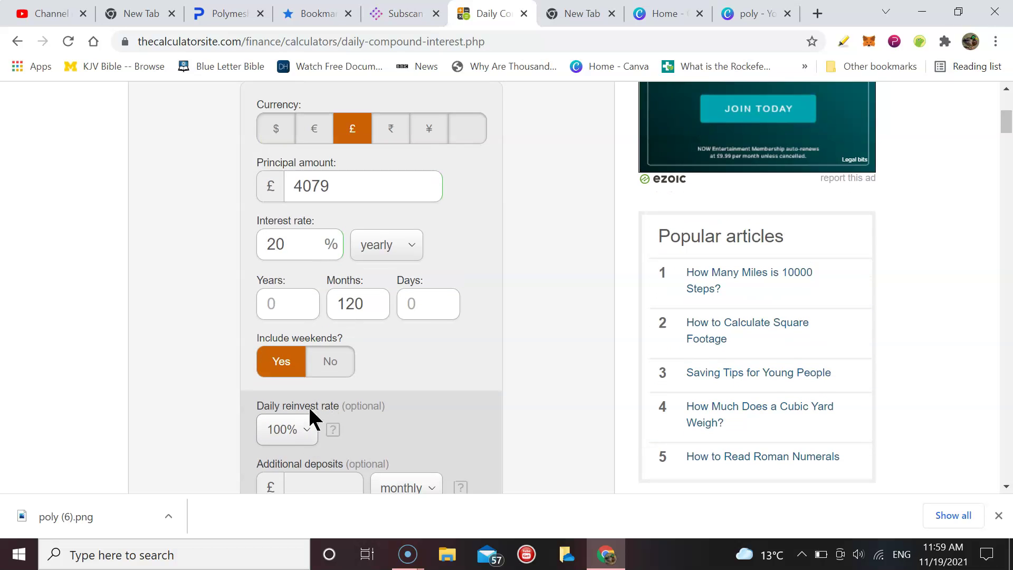
double_click(290, 244)
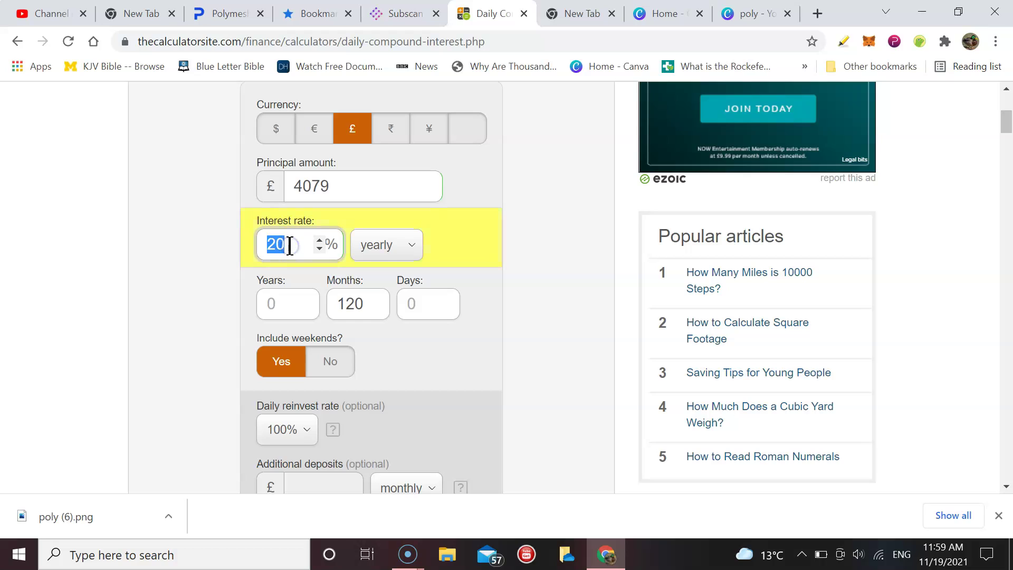
key("BackSpace")
type("10")
- Edit the Months value, passing through 131, 5 and 20 months
double_click(375, 296)
type("131")
scroll(367, 304, "up", 20)
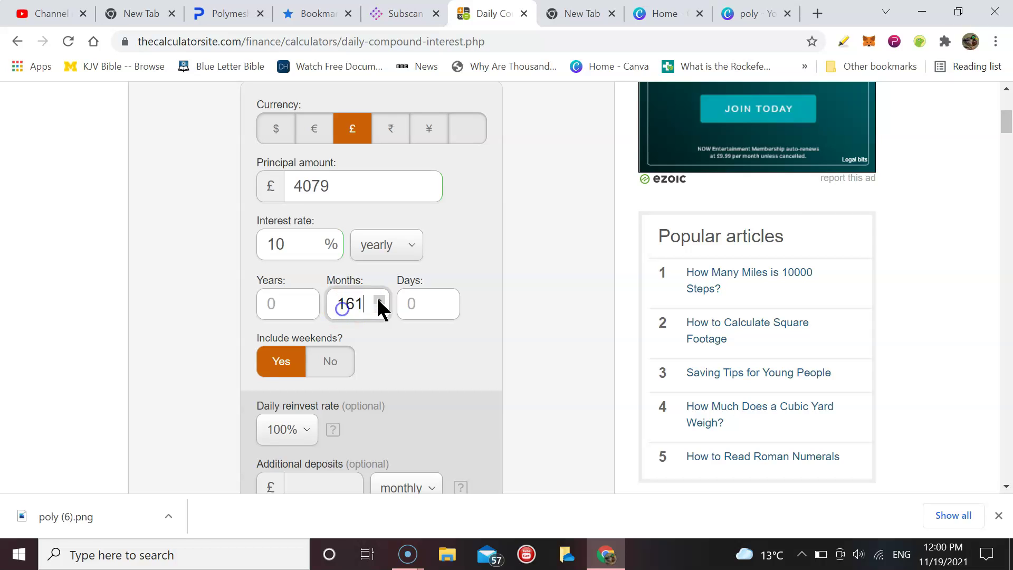
key("BackSpace")
key("BackSpace")
key("BackSpace")
type("5")
scroll(379, 306, "up", 5)
left_click(478, 421)
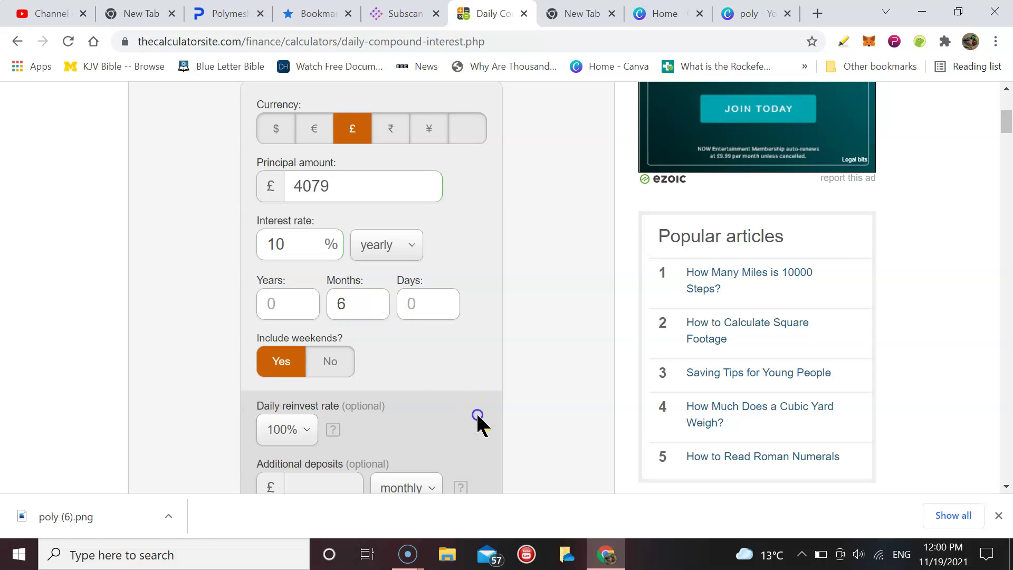
double_click(359, 298)
key("BackSpace")
type("20")
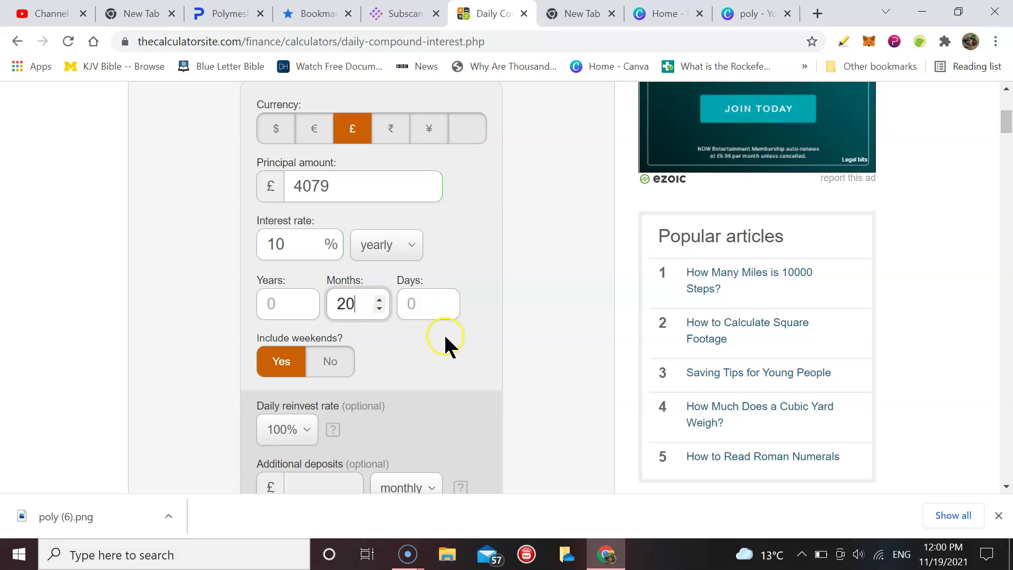
left_click(462, 352)
- Replace the Months value with 240 and scroll down to the Calculate button
left_click_drag(460, 349, 343, 301)
left_click(353, 301)
double_click(347, 302)
key("BackSpace")
type("240")
left_click(433, 369)
scroll(433, 369, "down", 2)
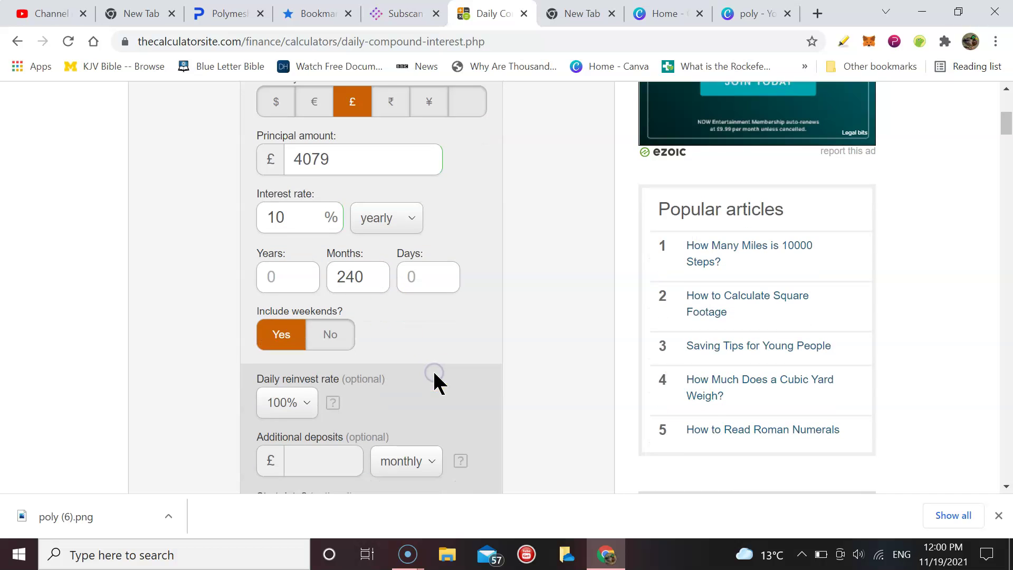
scroll(434, 373, "down", 1)
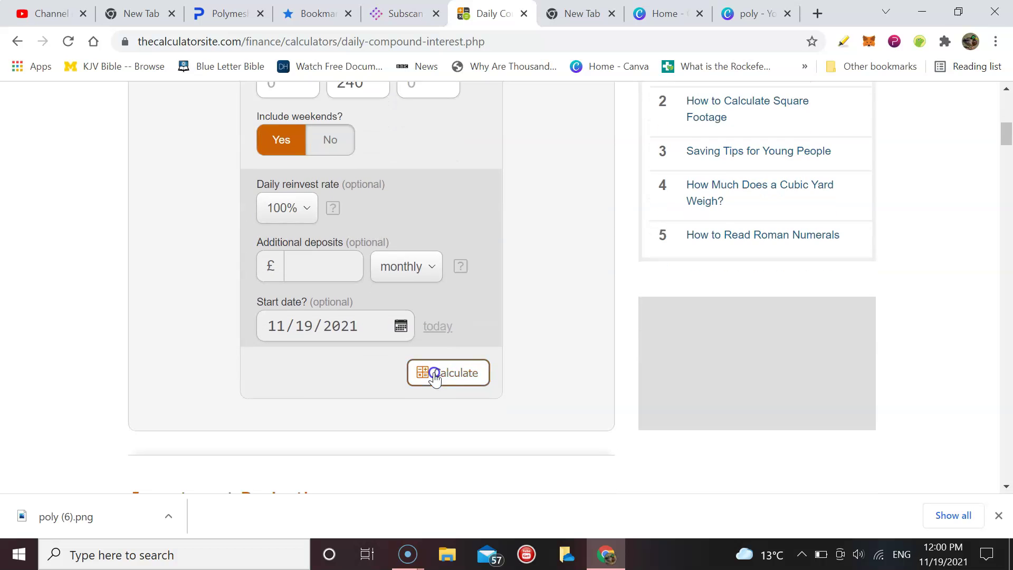
- Calculate the 240-month projection and review the £30,173.00 value and 639.7% profit
left_click(434, 373)
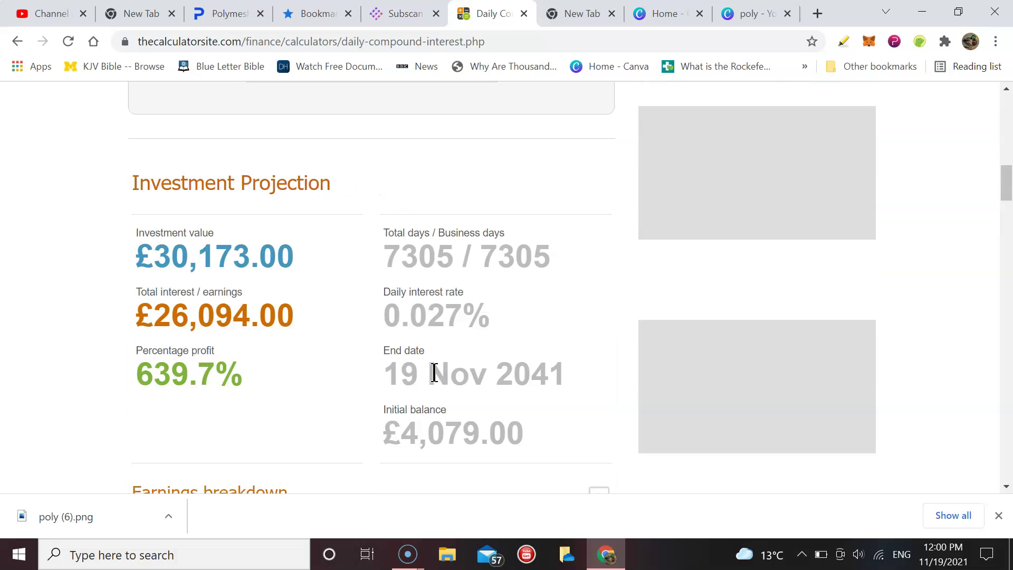
scroll(434, 373, "up", 1)
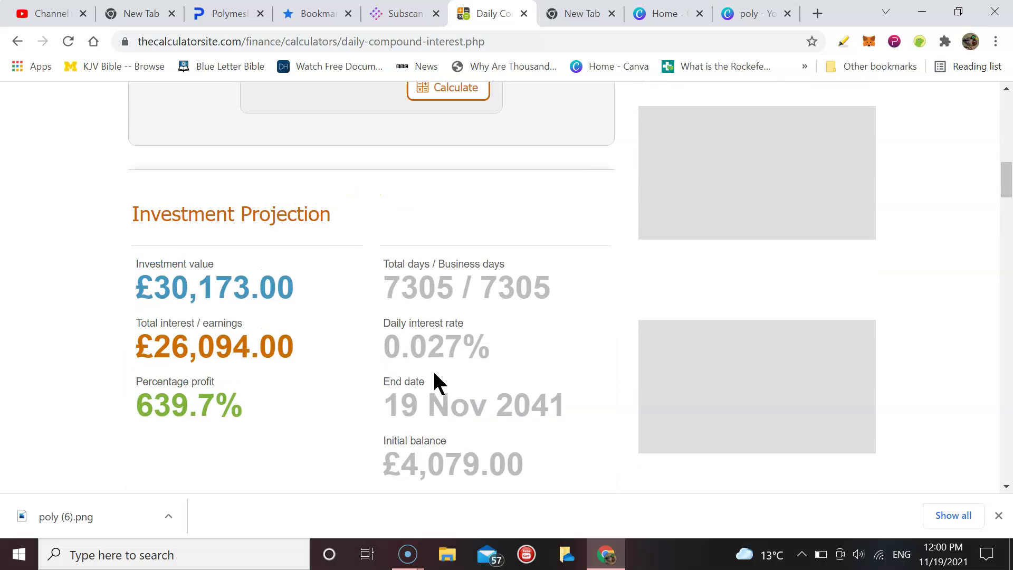
scroll(433, 381, "down", 2)
scroll(433, 381, "up", 2)
scroll(435, 377, "down", 1)
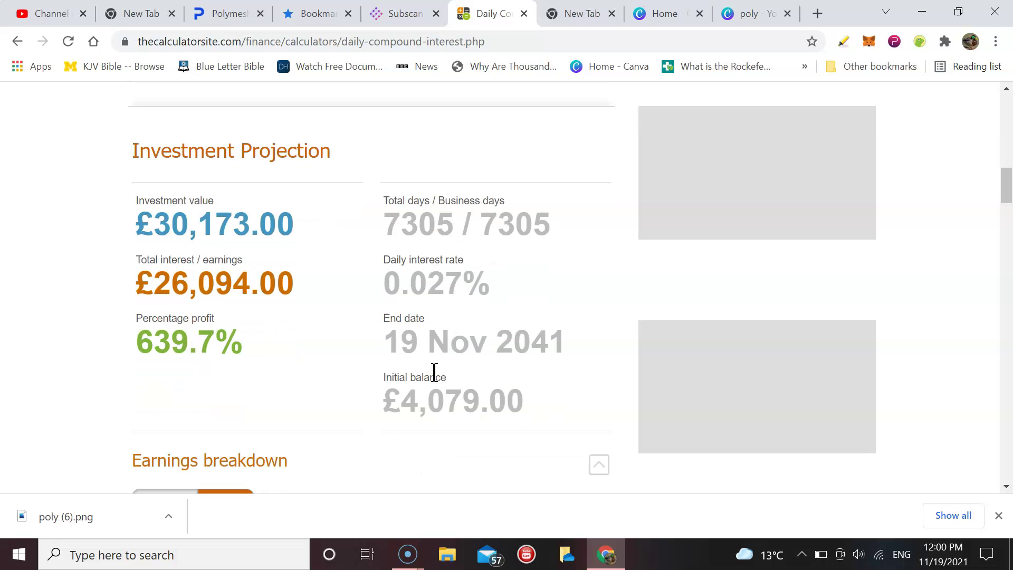
scroll(435, 373, "down", 1)
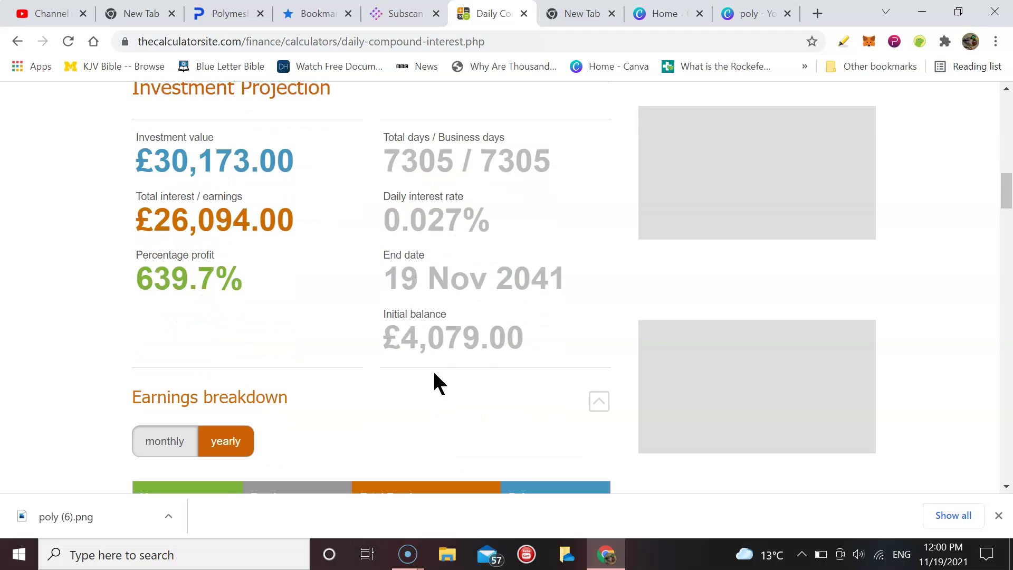
scroll(436, 383, "up", 9)
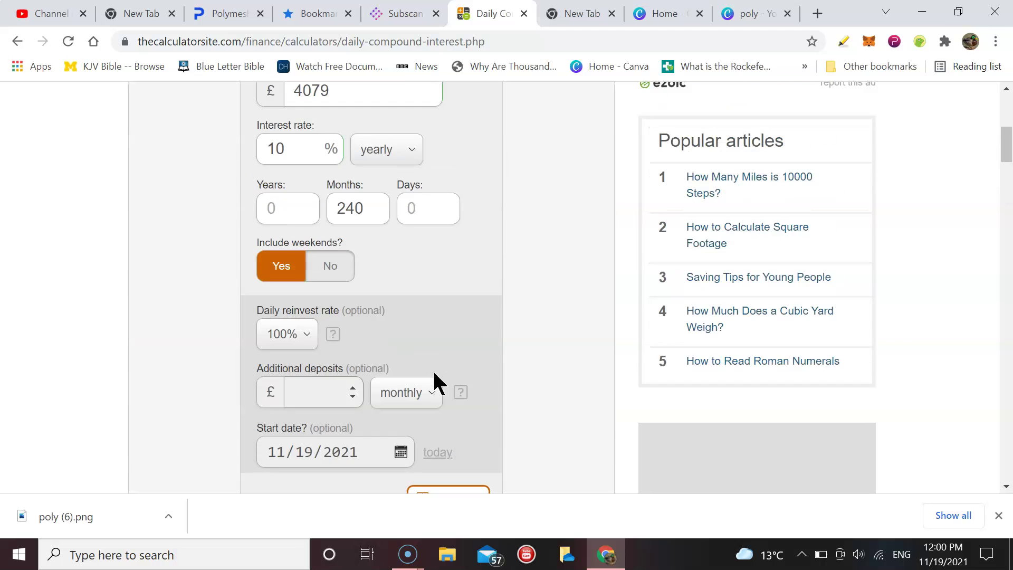
- Review the input form, leaving the 10% interest rate unchanged for now
scroll(435, 381, "up", 1)
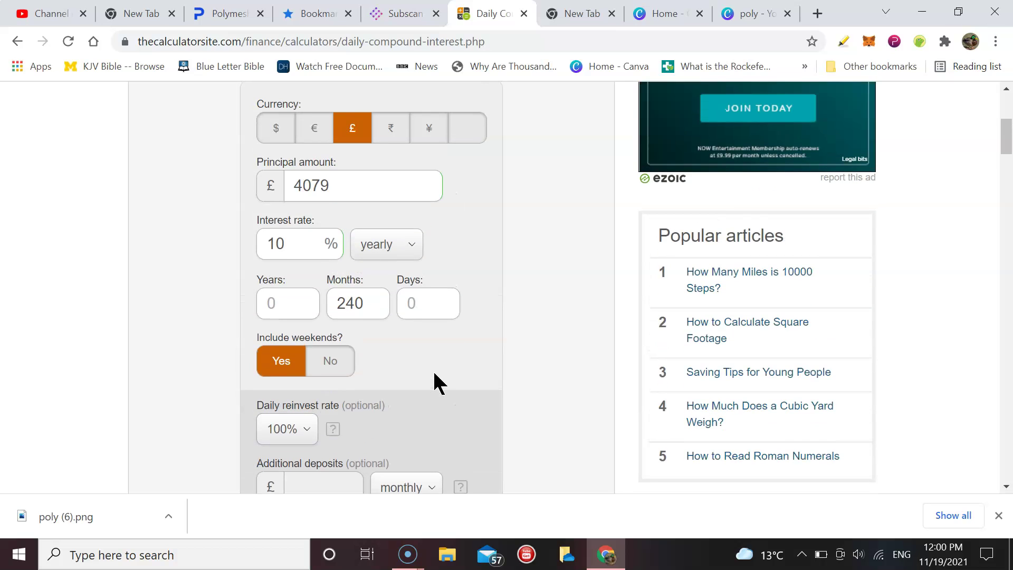
double_click(295, 245)
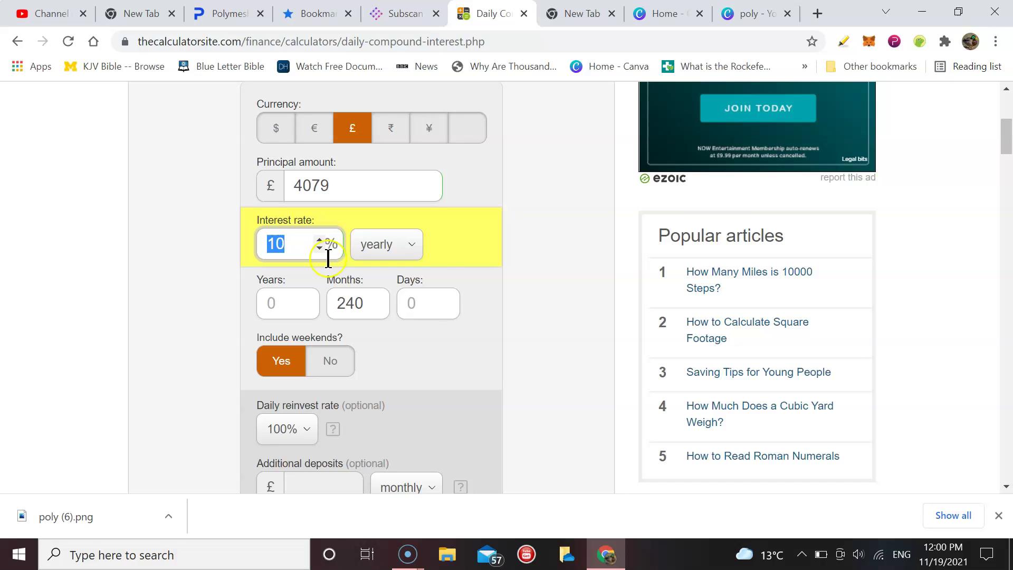
left_click(530, 292)
scroll(531, 294, "up", 1)
scroll(530, 292, "up", 4)
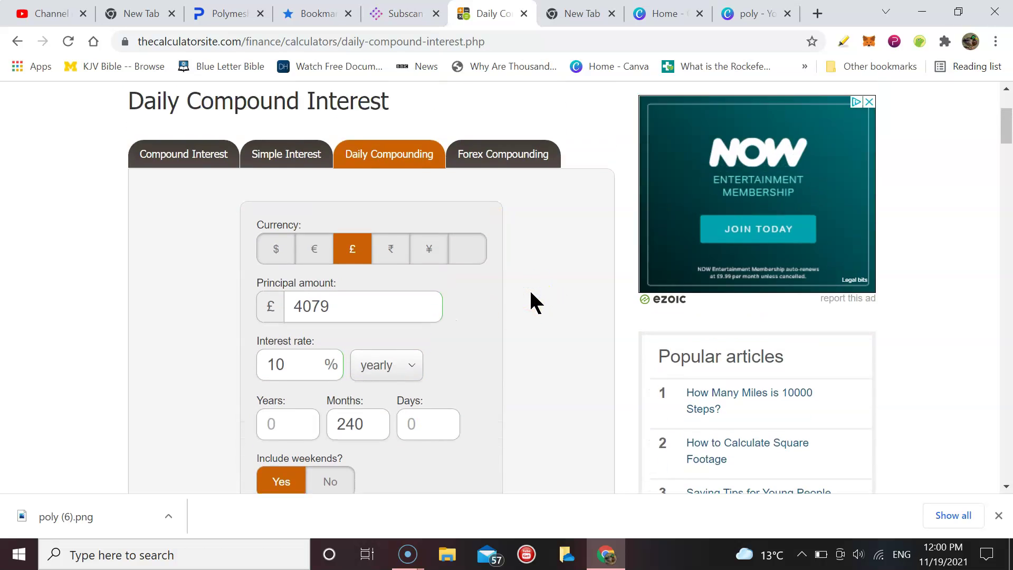
scroll(531, 298, "down", 1)
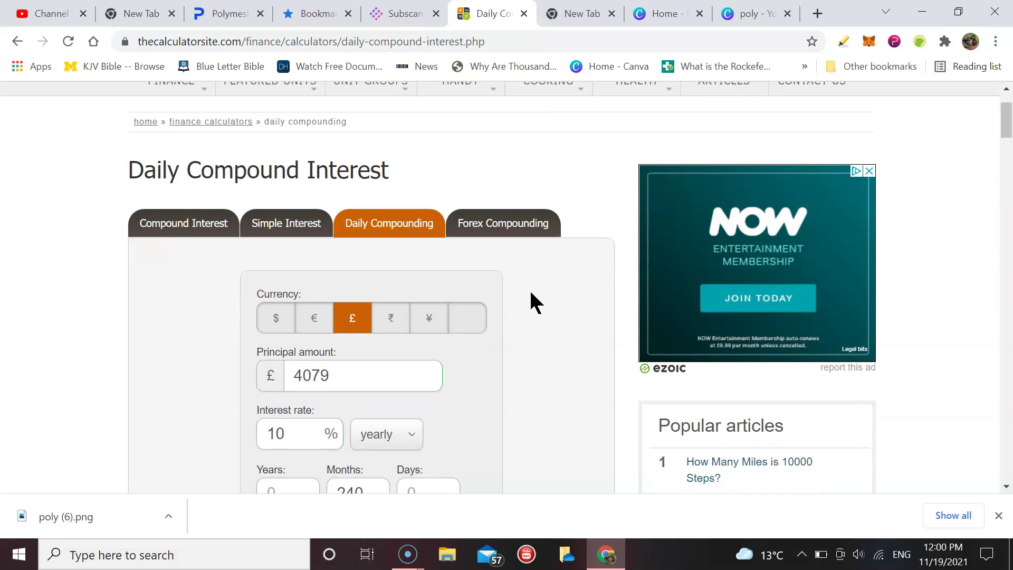
scroll(530, 289, "down", 2)
scroll(530, 289, "up", 1)
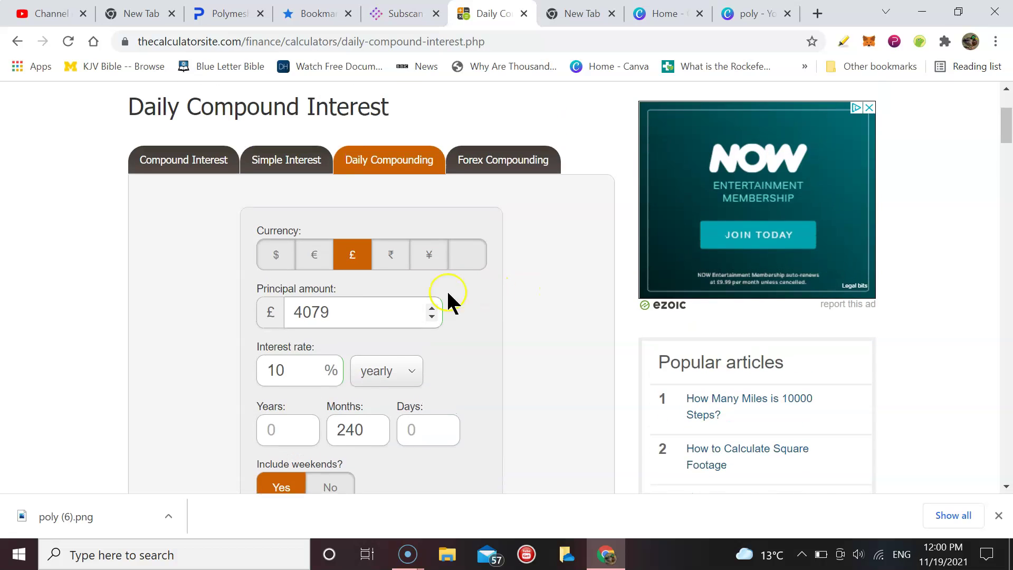
- Enter a 10000 principal and set the term to 120 months
double_click(393, 314)
key("BackSpace")
type("10000")
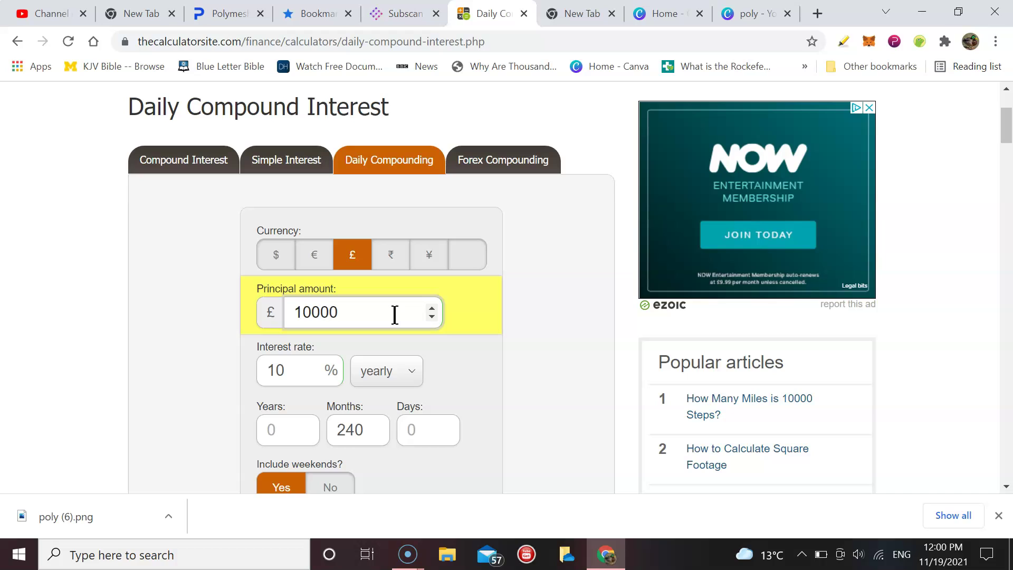
key("Down")
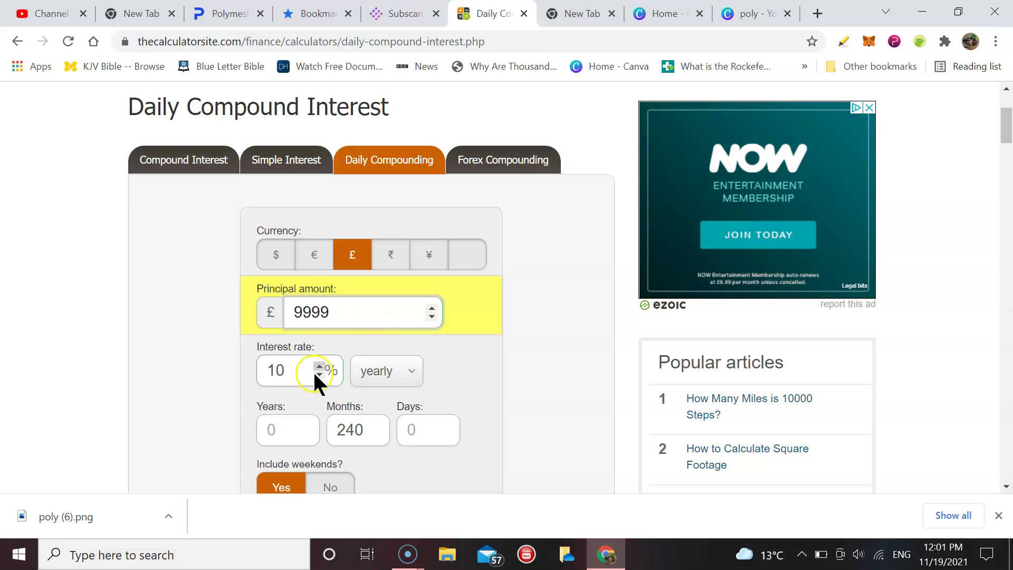
left_click(369, 433)
double_click(369, 433)
key("BackSpace")
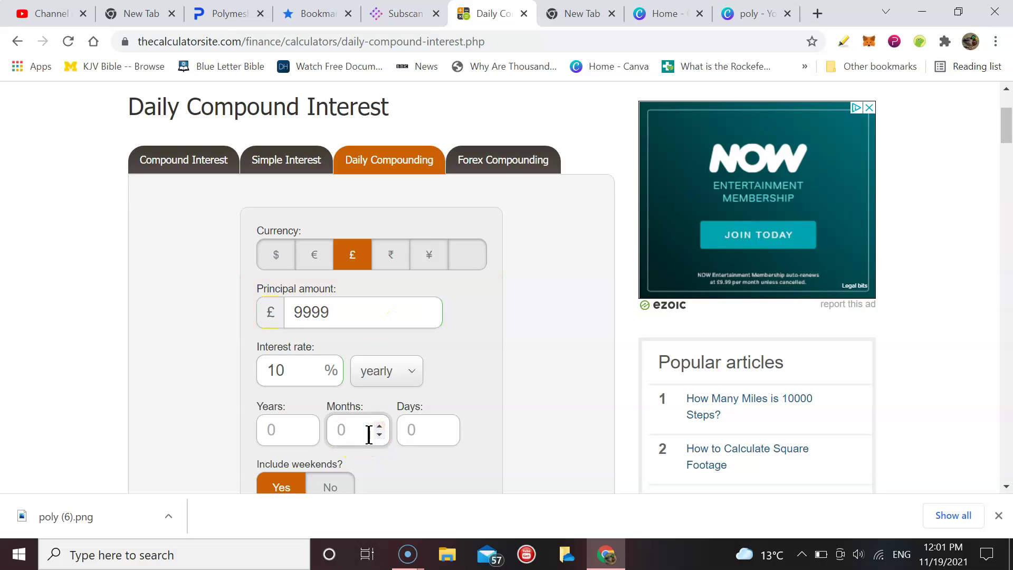
type("120")
- Correct the principal from 9999 back to 10000
double_click(369, 312)
key("BackSpace")
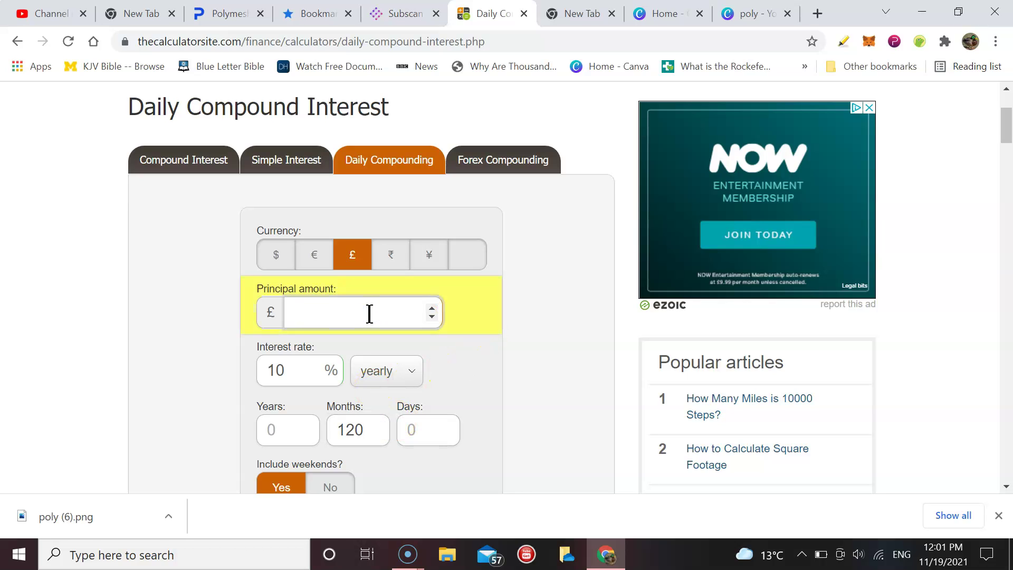
type("1000-")
key("BackSpace")
type("0")
left_click(582, 431)
scroll(582, 431, "down", 2)
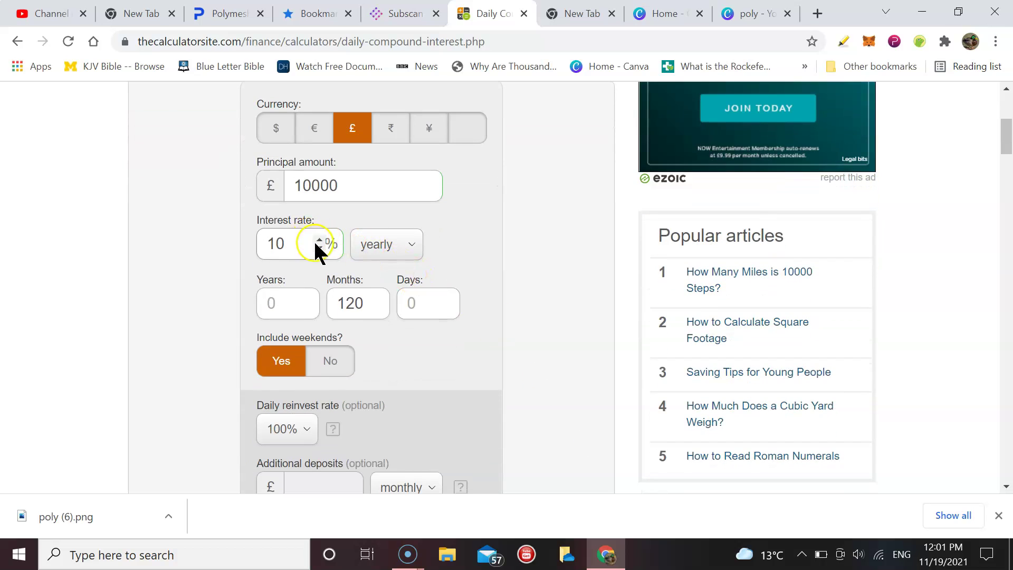
- Set the interest rate to 20% and scroll down to Calculate
double_click(309, 243)
key("BackSpace")
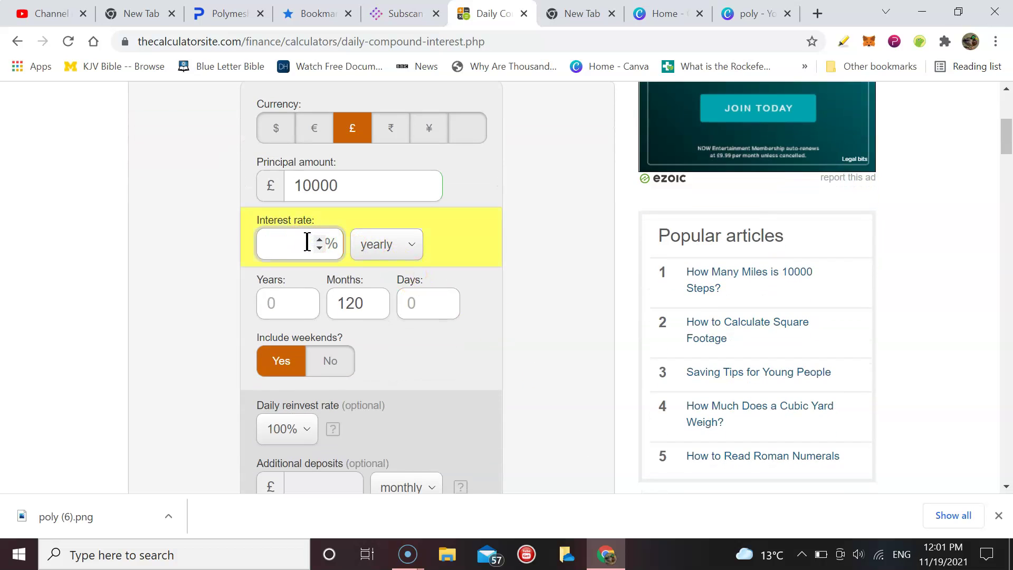
type("20")
left_click(447, 319)
scroll(555, 343, "down", 2)
scroll(555, 345, "down", 2)
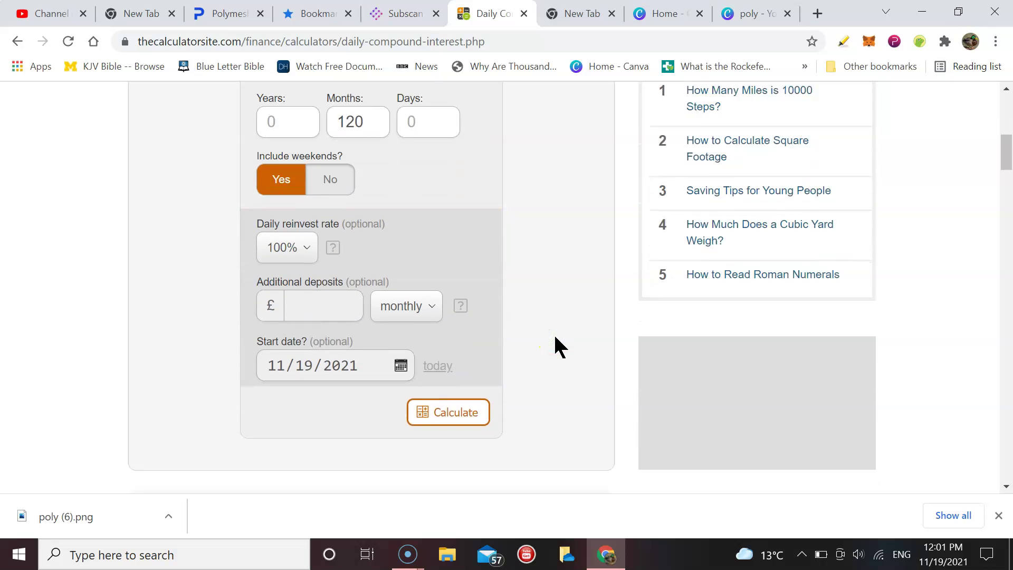
- Calculate the £10,000, 20%, 120-month projection and scroll through the monthly earnings to Oct 2031
left_click(478, 377)
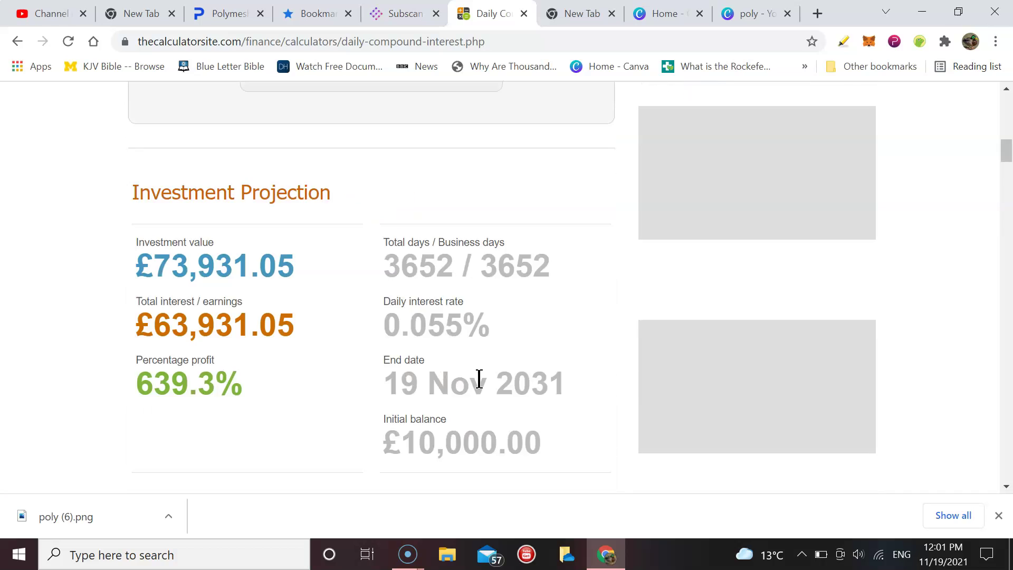
scroll(479, 379, "down", 15)
scroll(479, 379, "down", 20)
scroll(479, 380, "down", 20)
scroll(479, 379, "up", 1)
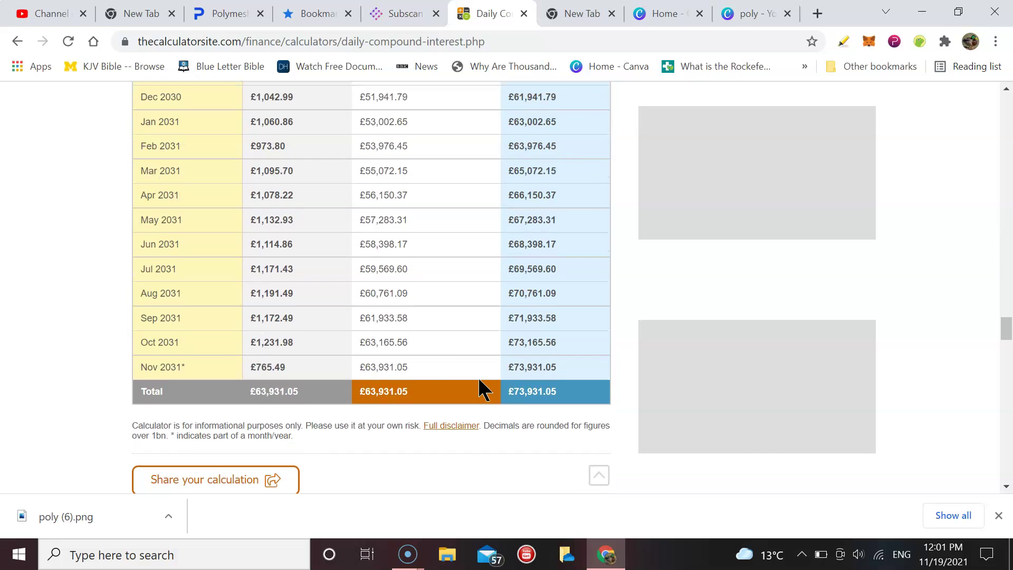
left_click(282, 346)
scroll(282, 345, "up", 20)
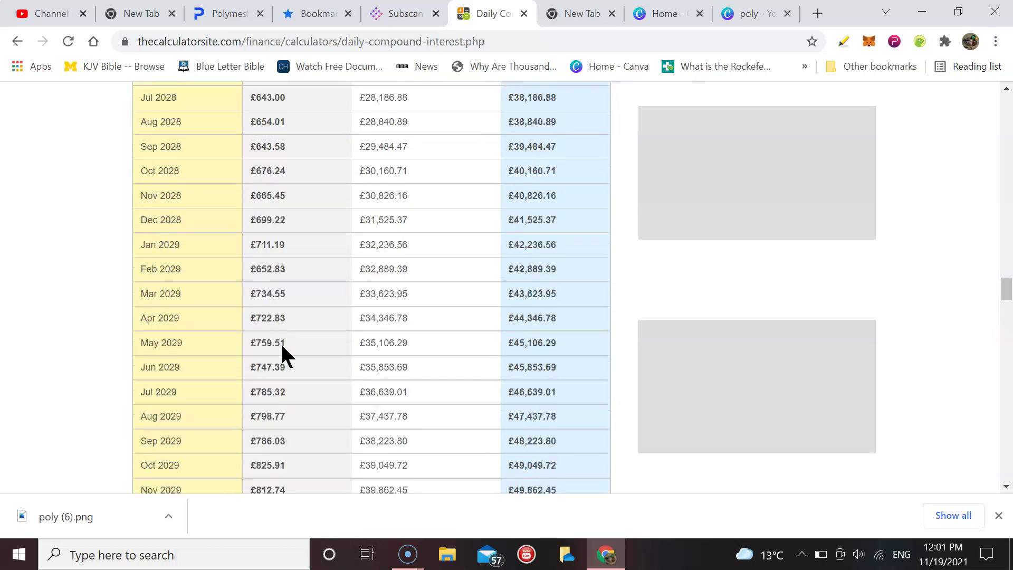
scroll(282, 352, "up", 20)
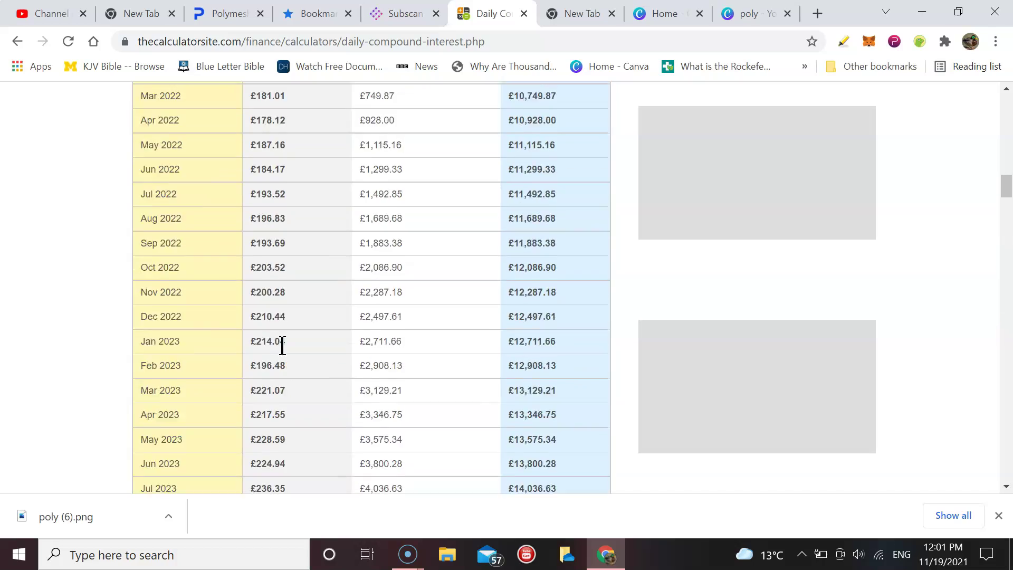
scroll(285, 356, "up", 20)
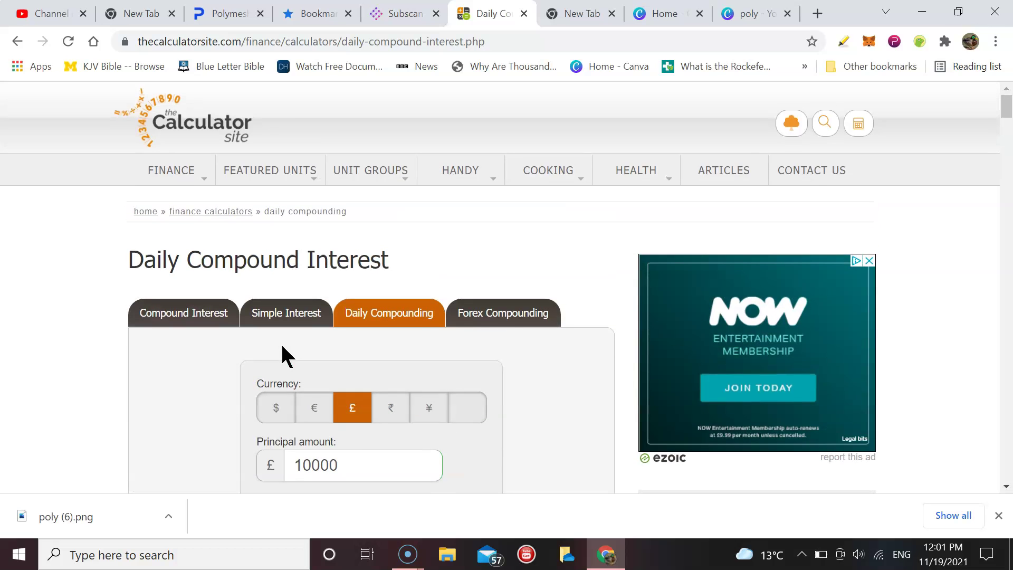
scroll(283, 355, "down", 3)
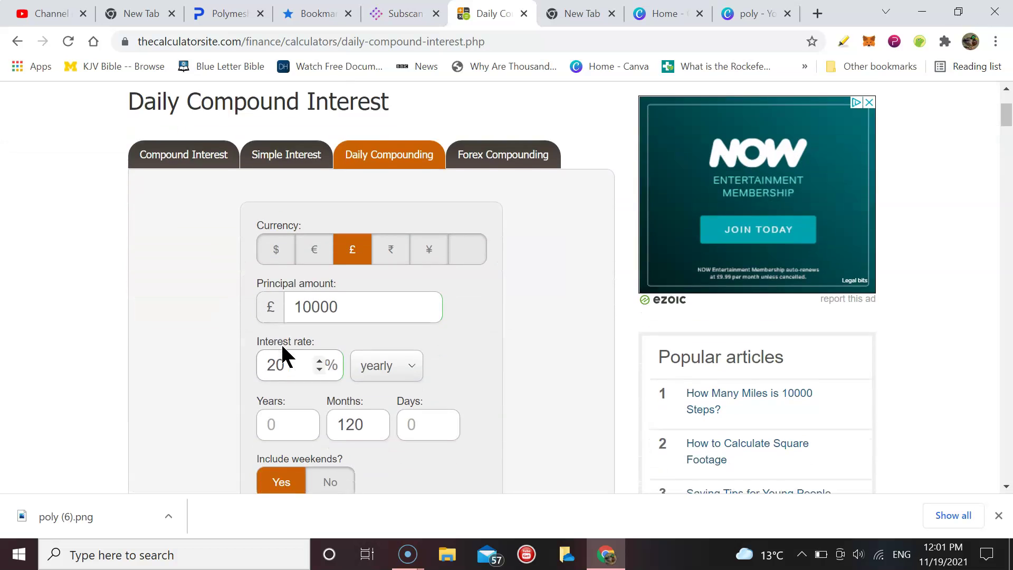